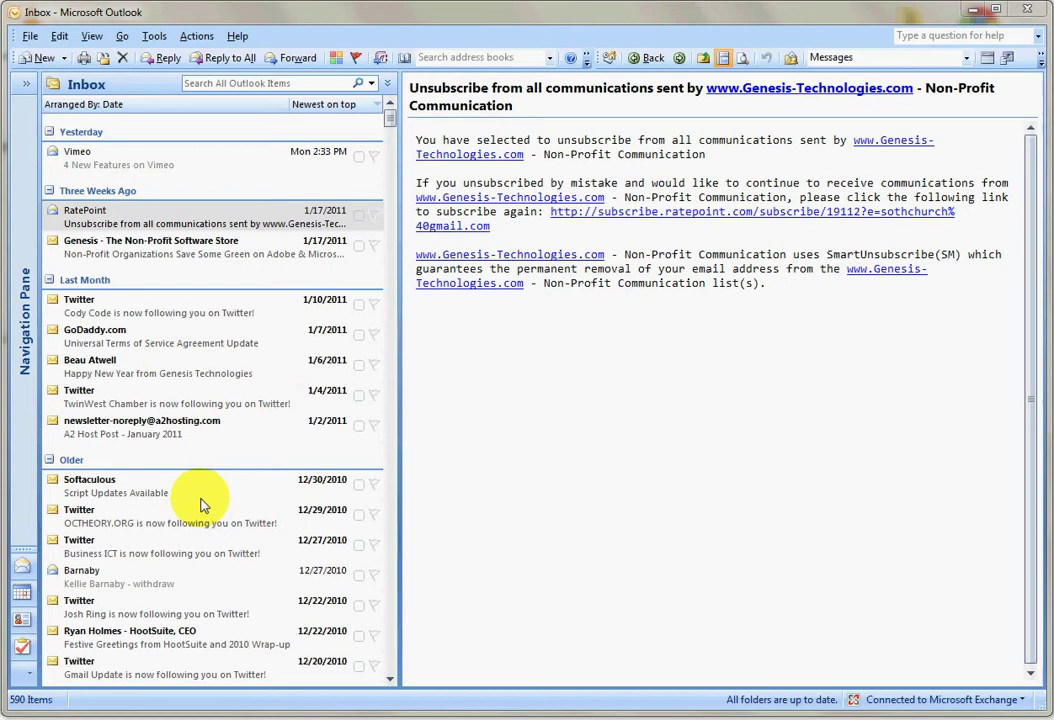
pyautogui.click(391, 145)
pyautogui.scroll(-10, 389, 146)
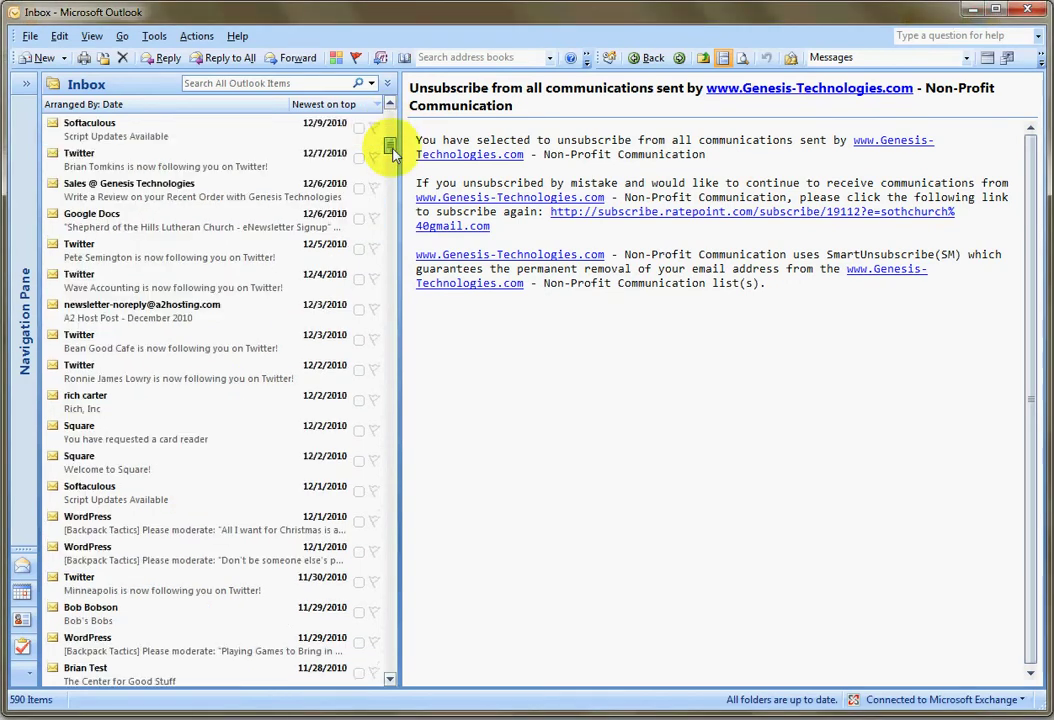
pyautogui.moveTo(395, 130); pyautogui.dragTo(389, 106)
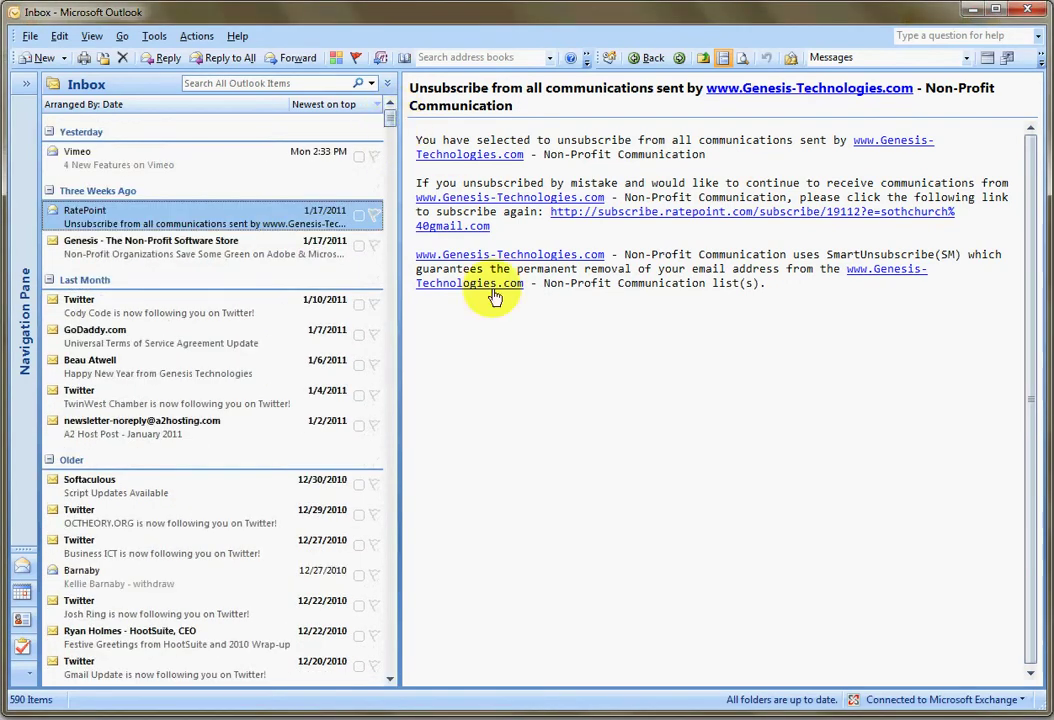
pyautogui.click(476, 354)
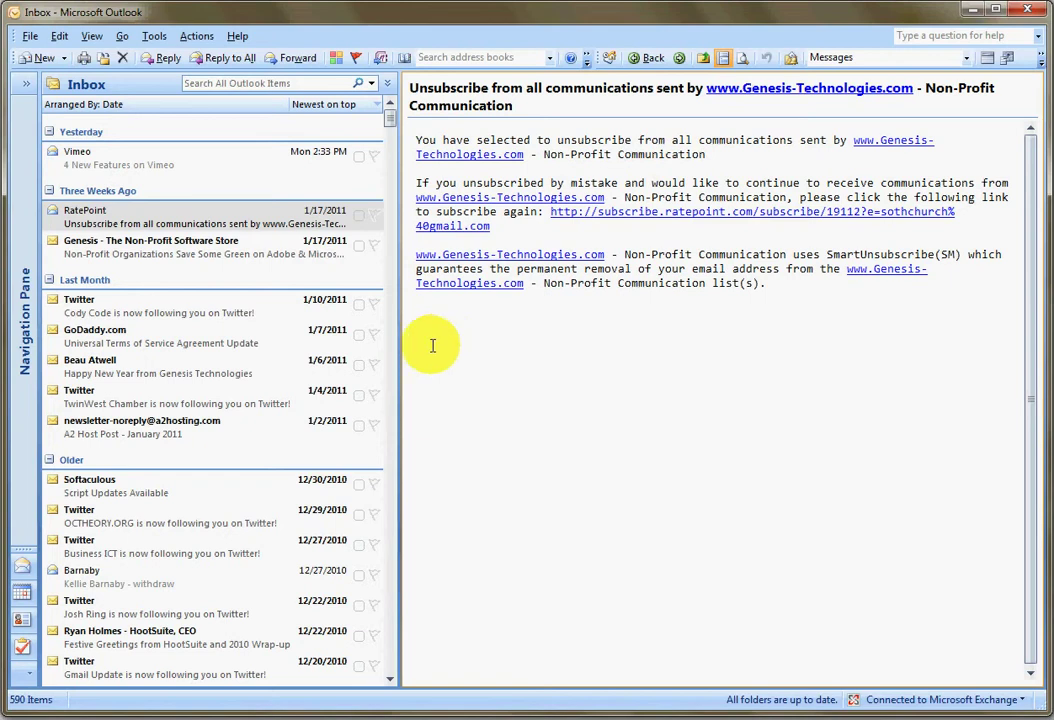
pyautogui.rightClick(226, 344)
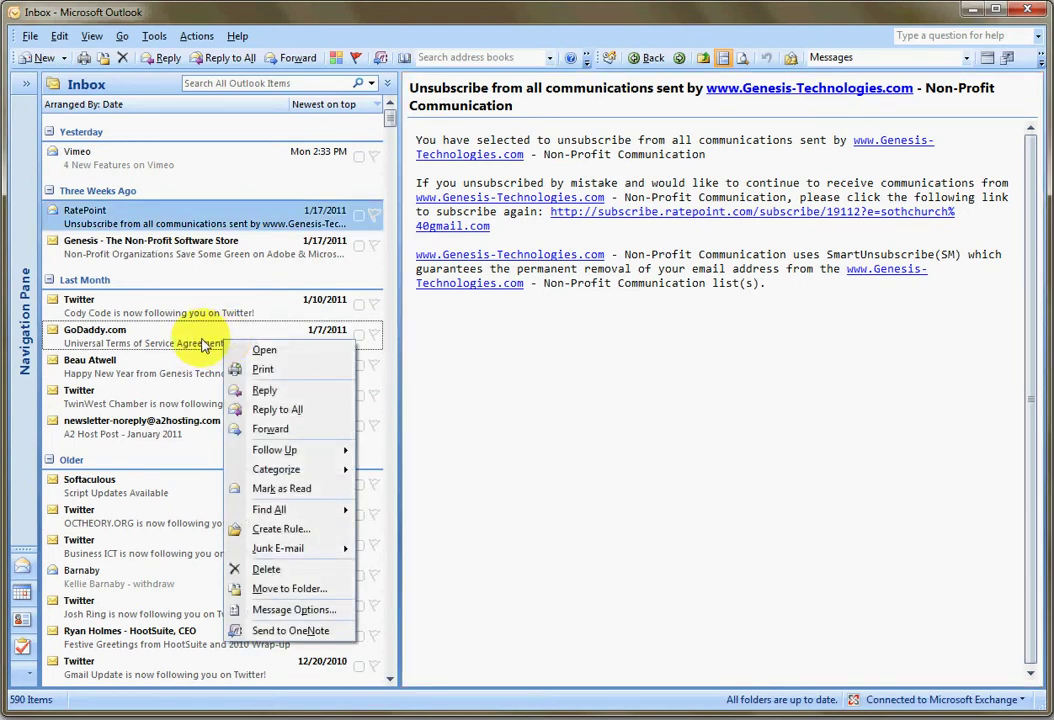
pyautogui.click(278, 530)
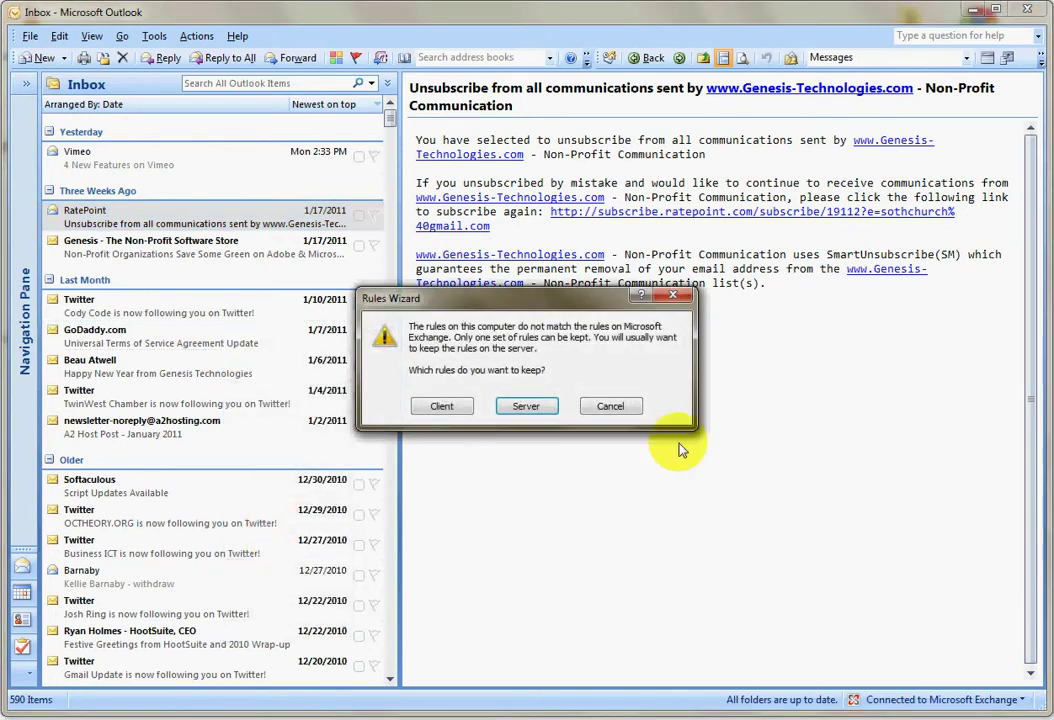
pyautogui.click(611, 407)
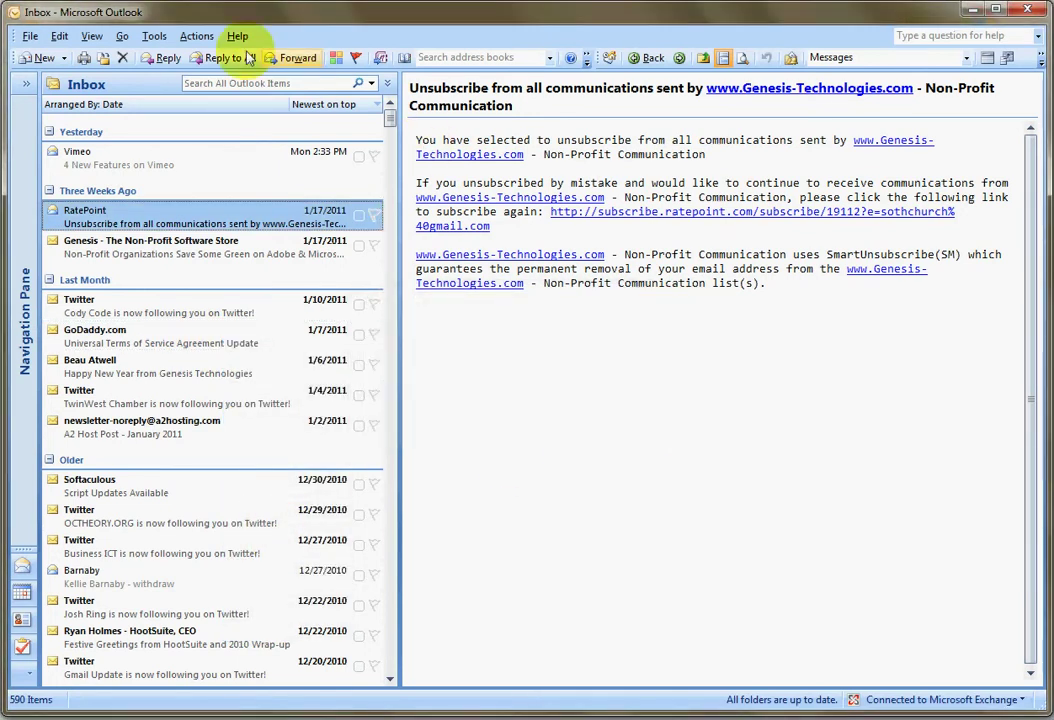
# Step: Open the mailbox's Rules and Alerts, keeping the set of rules stored on the server
pyautogui.click(157, 38)
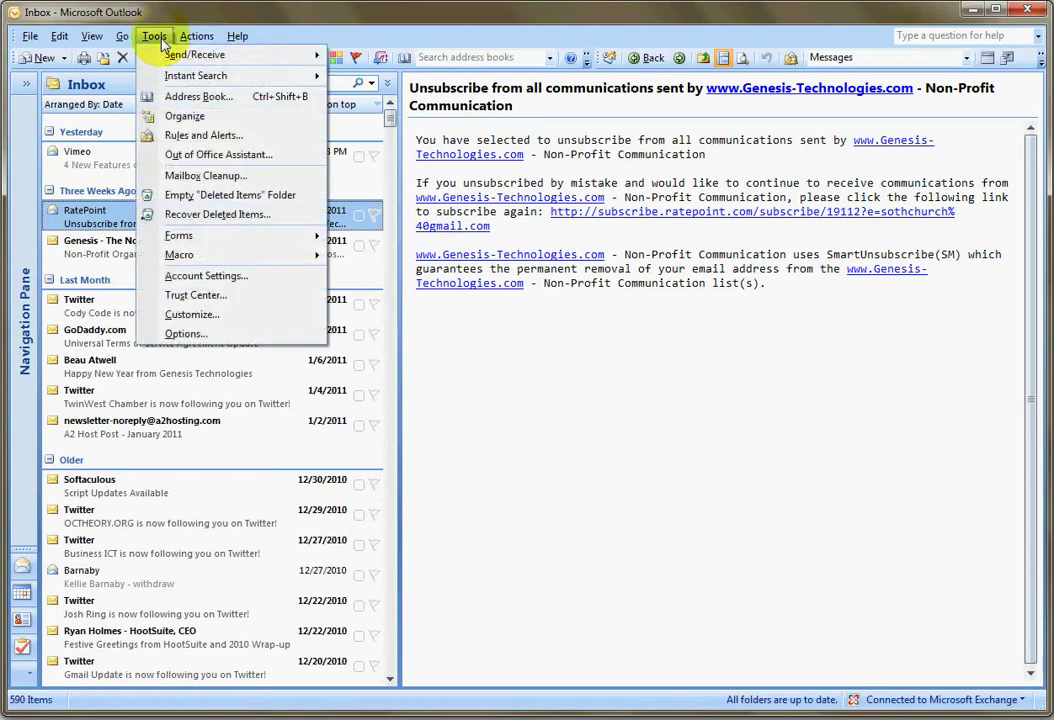
pyautogui.click(178, 138)
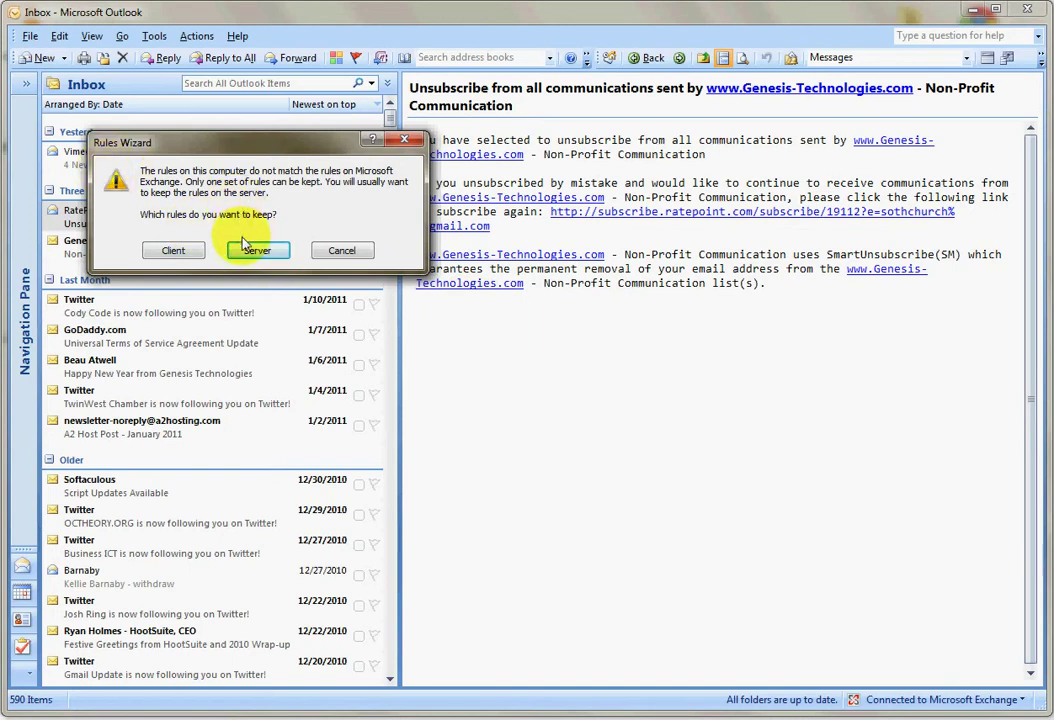
pyautogui.click(252, 251)
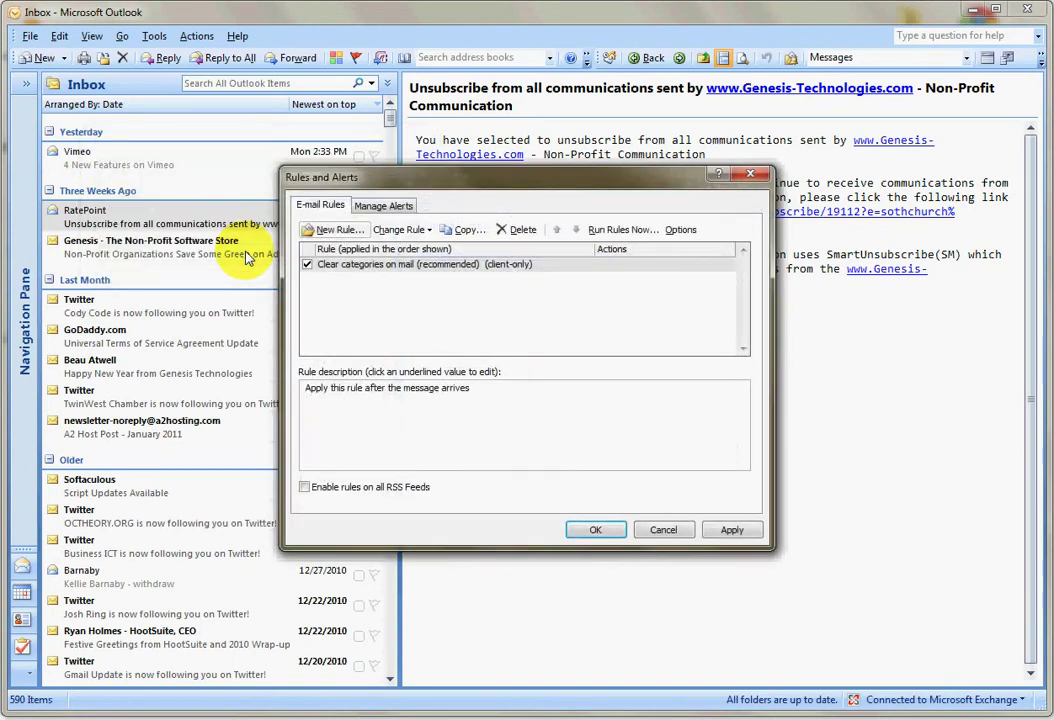
pyautogui.click(393, 265)
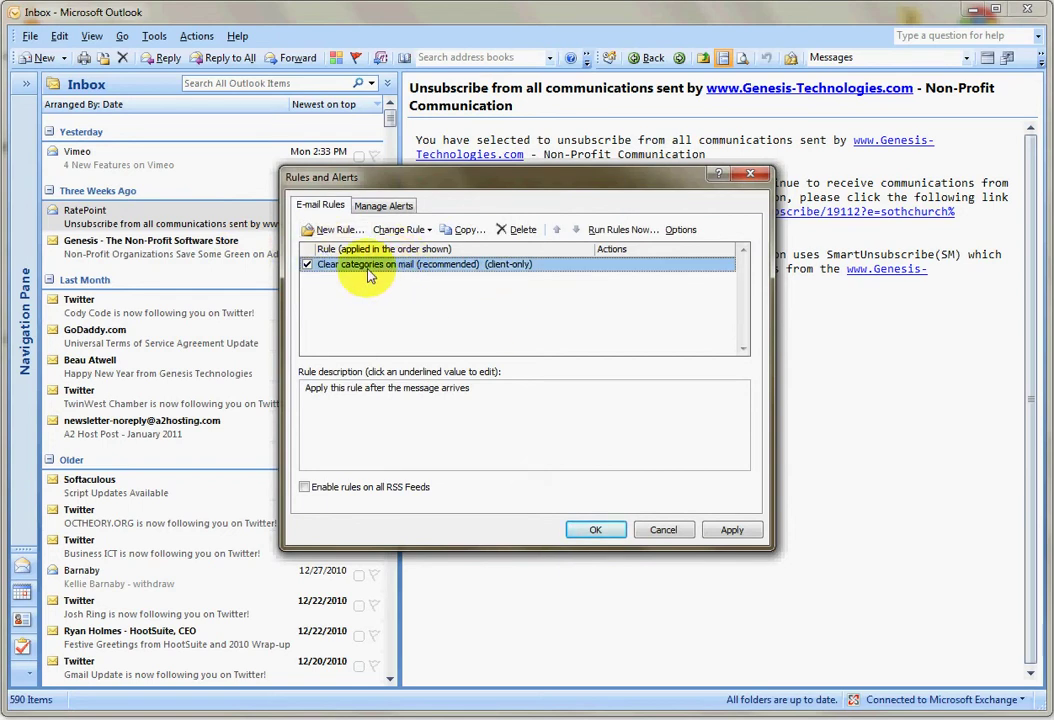
# Step: Start a rule from the "Move messages from someone to a folder" template, replacing its sender condition with "through the specified account"
pyautogui.click(340, 232)
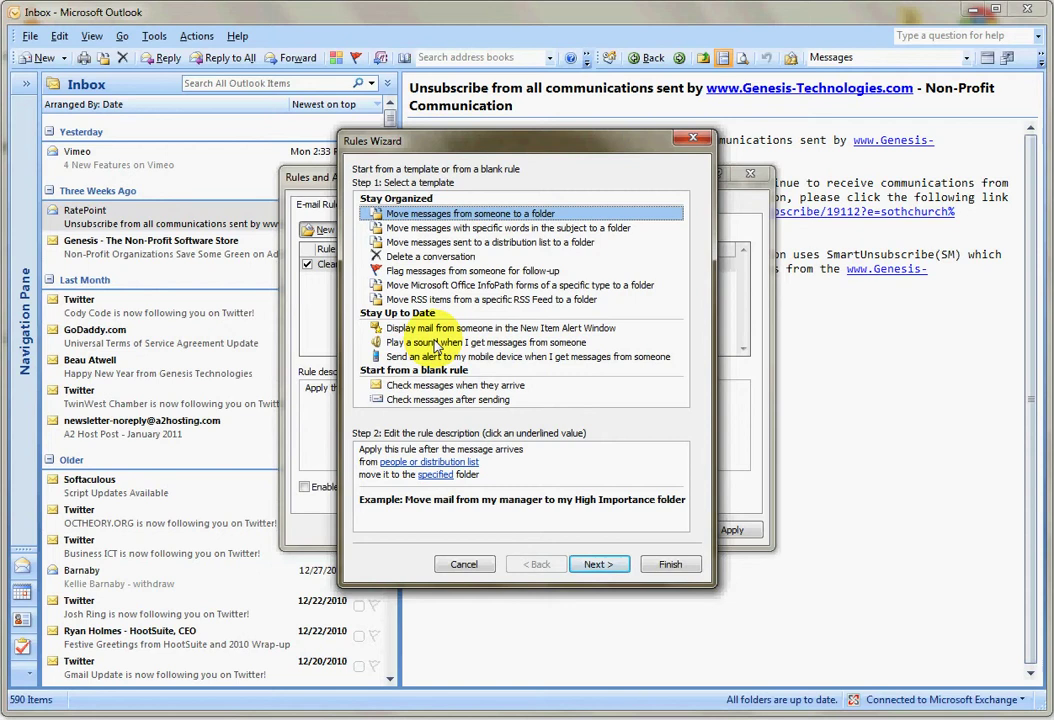
pyautogui.click(594, 566)
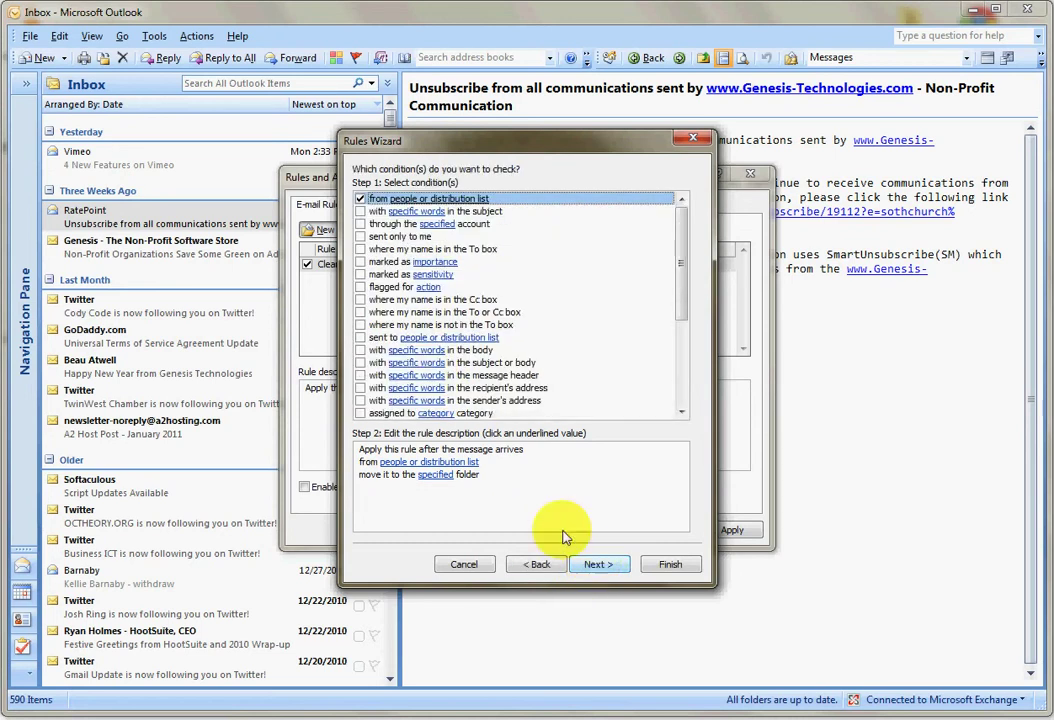
pyautogui.click(360, 199)
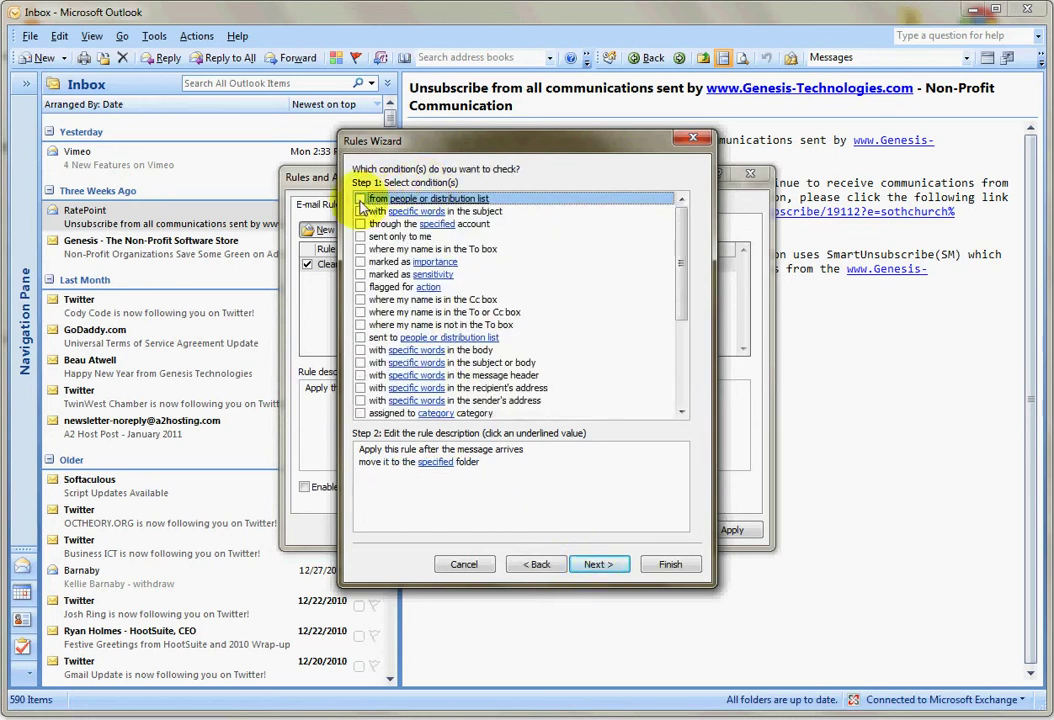
pyautogui.scroll(-4, 437, 337)
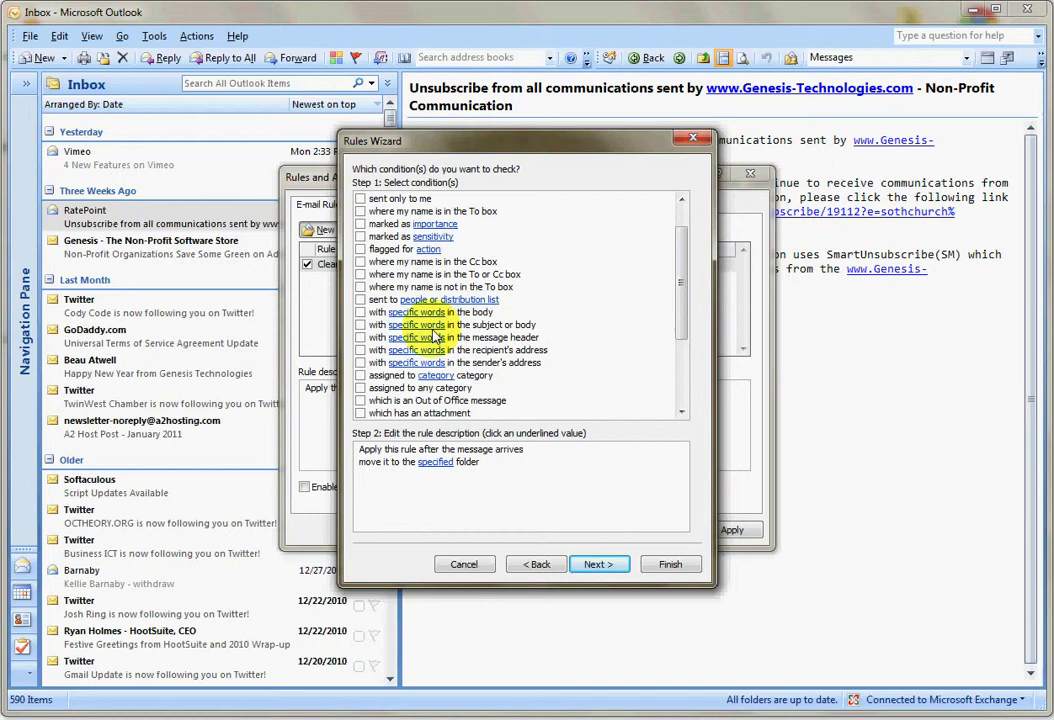
pyautogui.scroll(-1, 435, 340)
pyautogui.scroll(5, 395, 330)
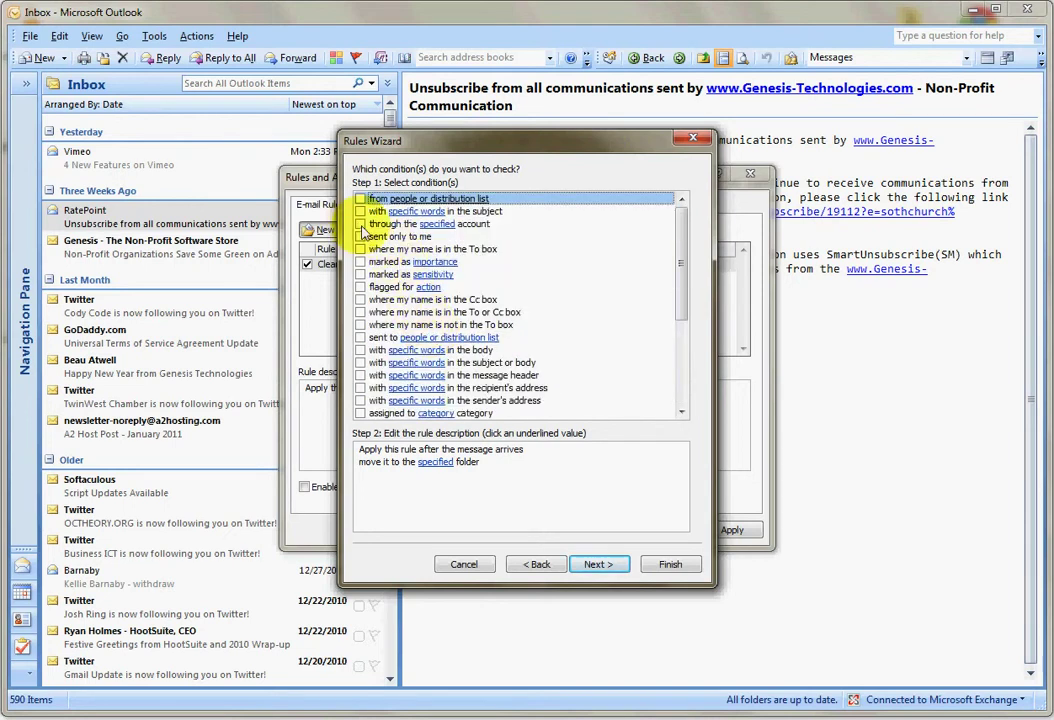
pyautogui.click(360, 224)
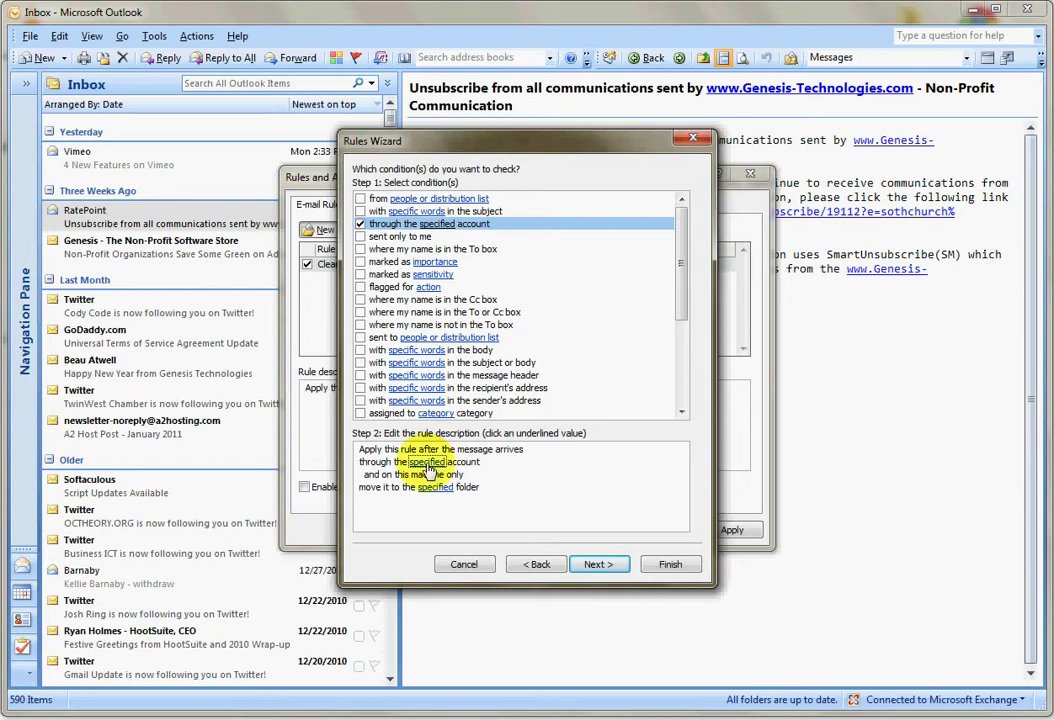
# Step: Set the rule's account condition to the Gmail account instead of the Exchange one and continue to the rule's actions
pyautogui.click(428, 463)
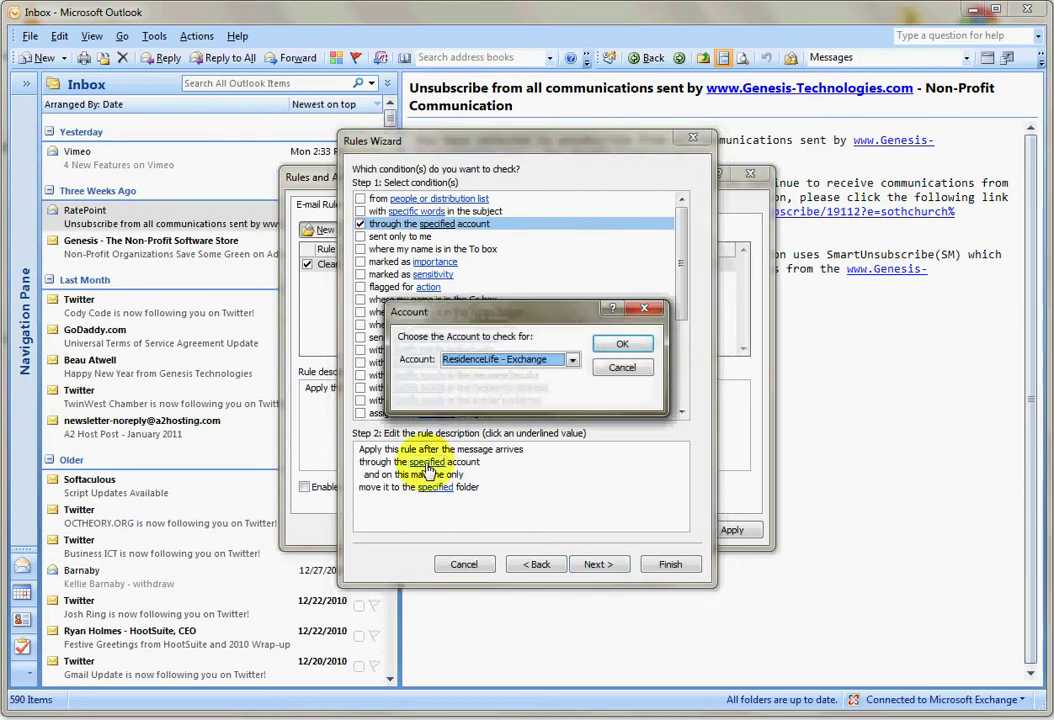
pyautogui.click(544, 362)
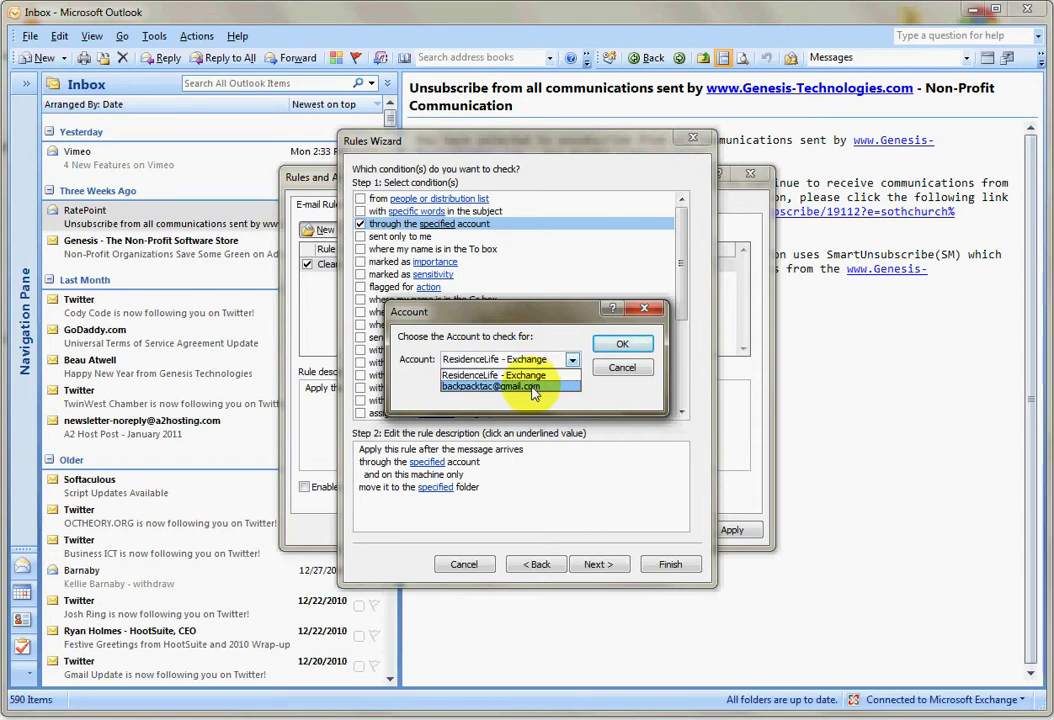
pyautogui.click(533, 390)
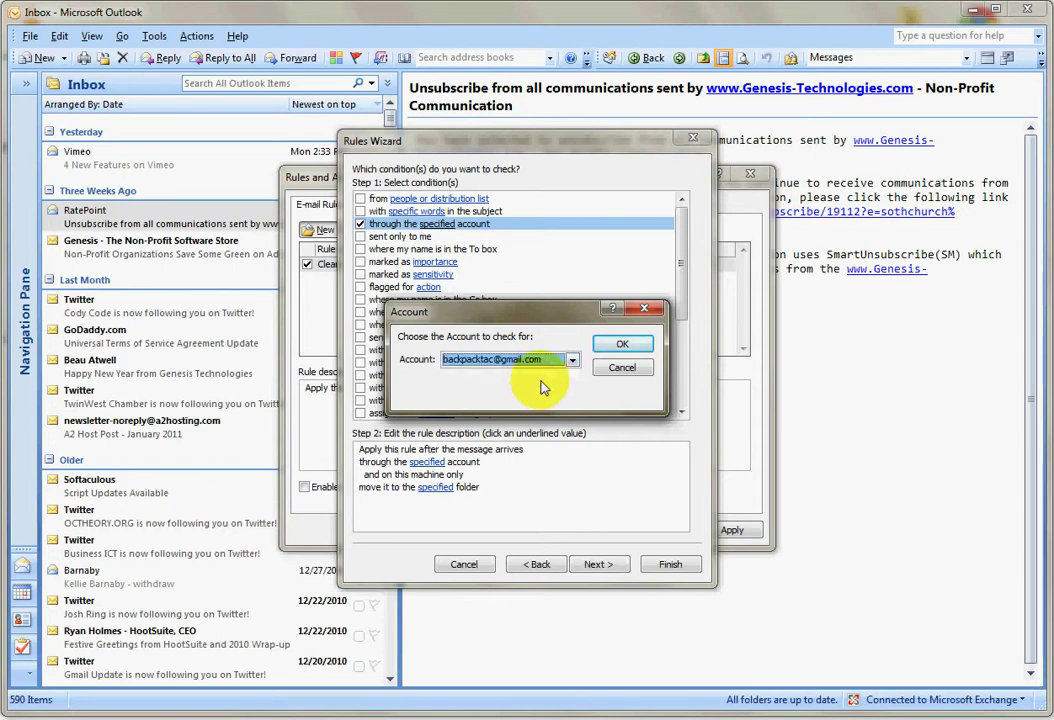
pyautogui.click(619, 346)
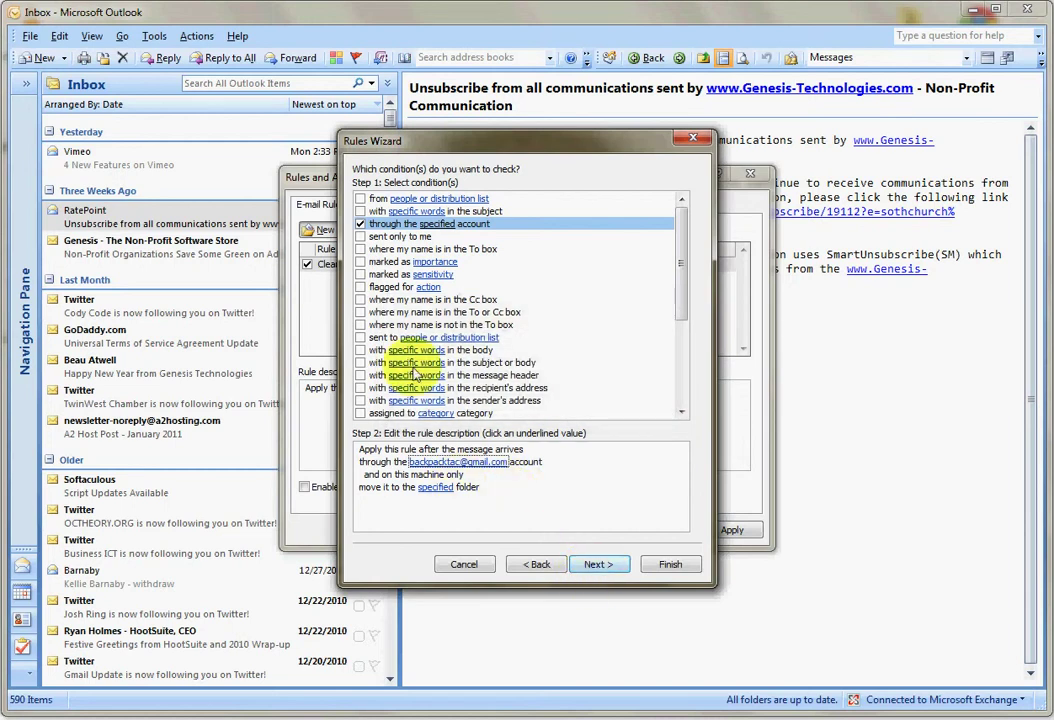
pyautogui.click(602, 566)
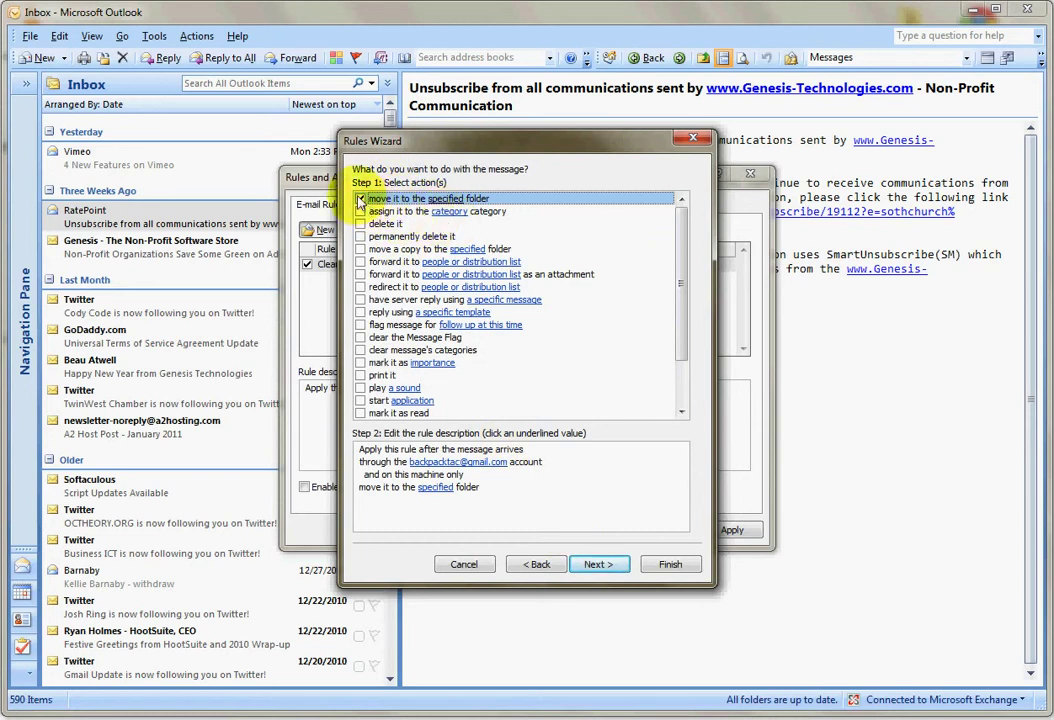
# Step: Create a mail folder named BackpackTac inside the Inbox and make it the folder the rule moves messages to
pyautogui.click(436, 487)
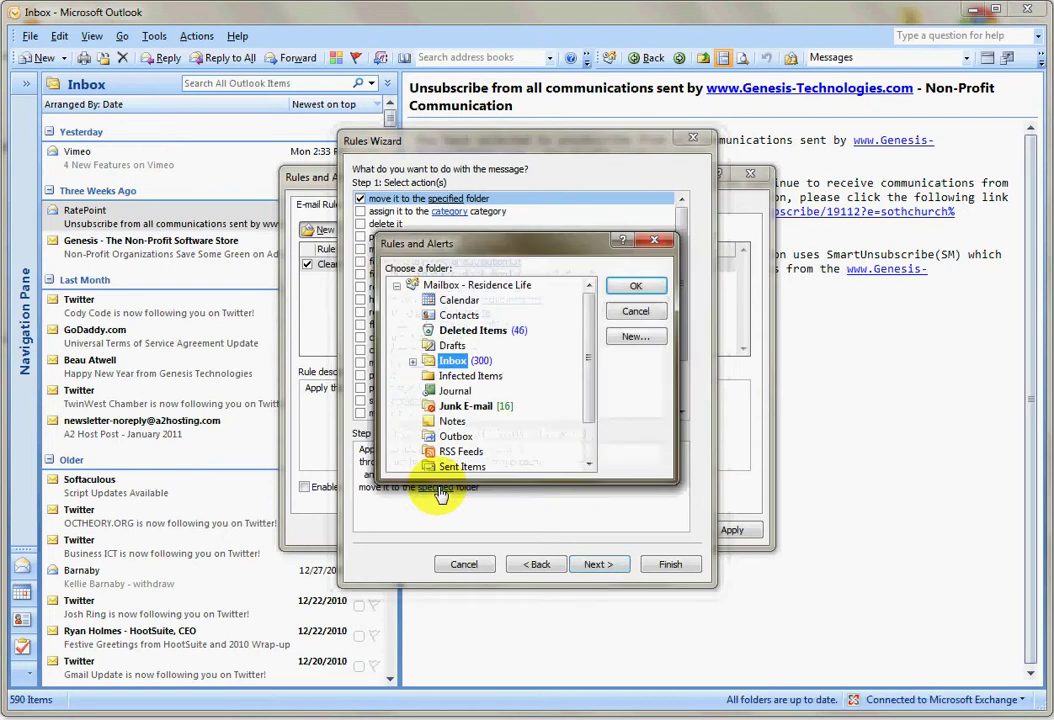
pyautogui.click(412, 362)
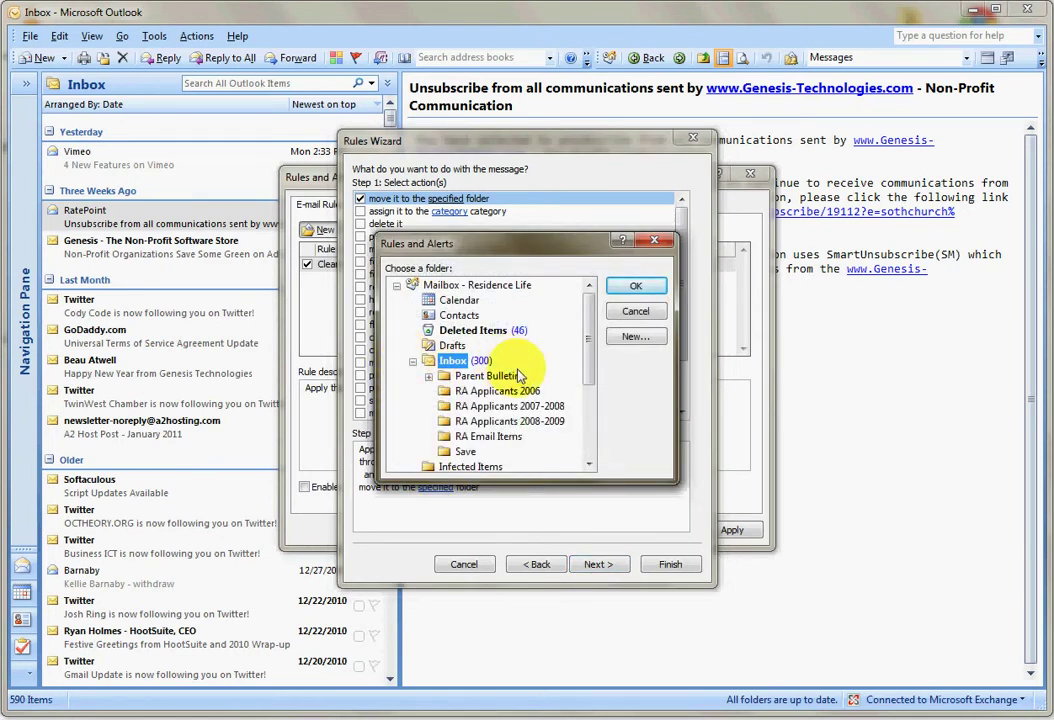
pyautogui.click(644, 340)
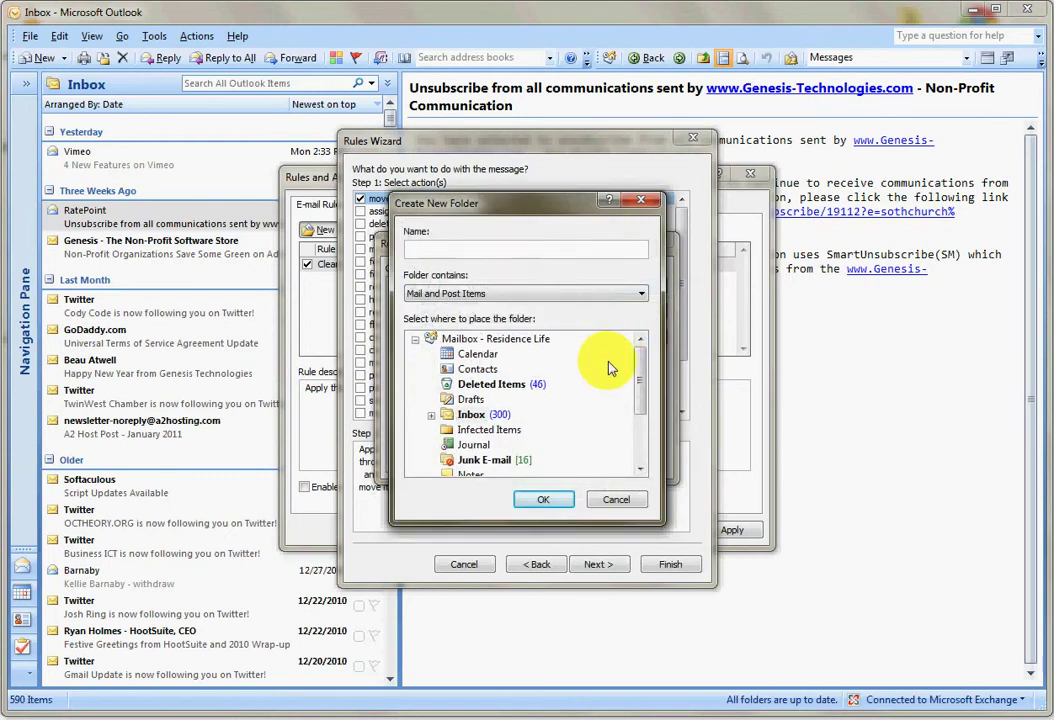
pyautogui.write('BackpackTac')
pyautogui.click(543, 503)
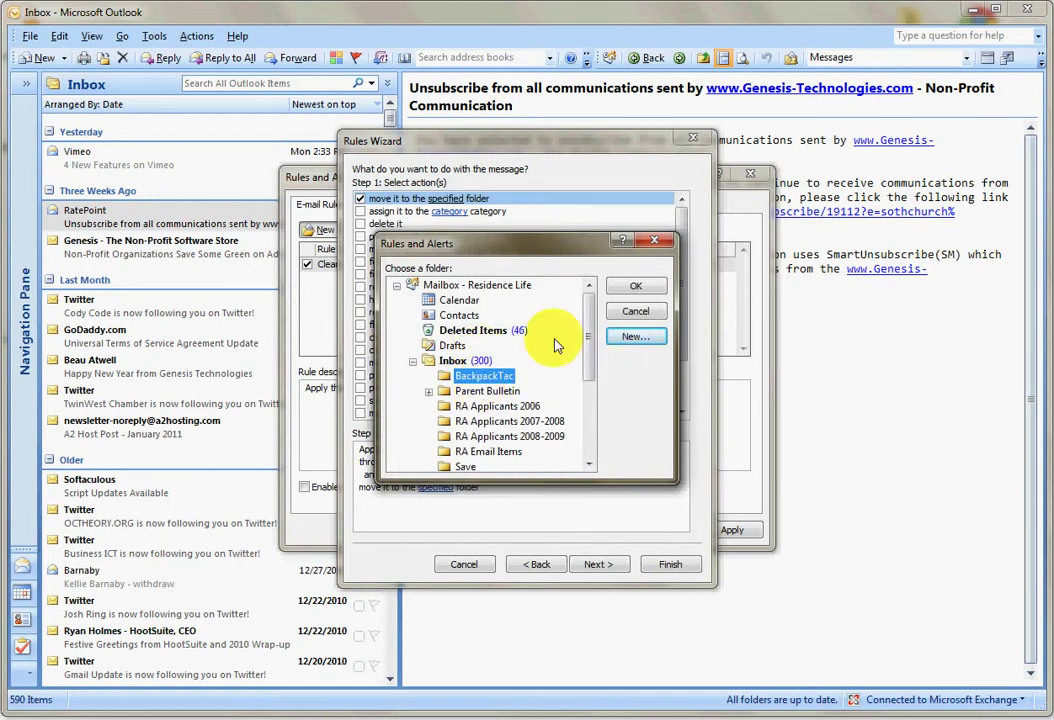
pyautogui.click(638, 288)
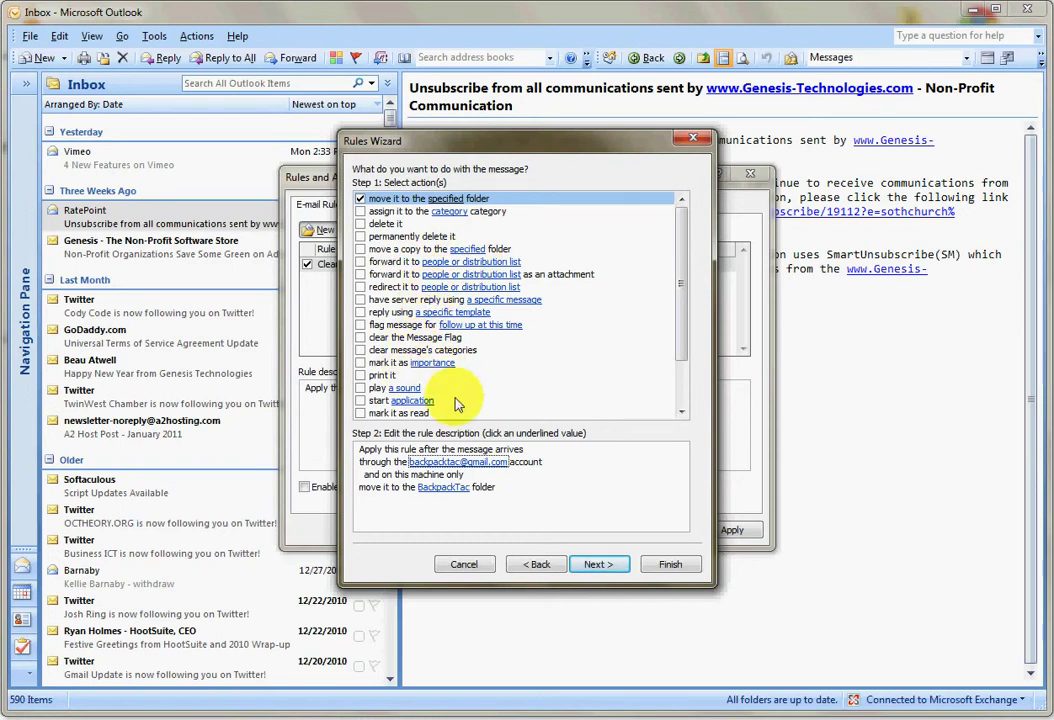
pyautogui.click(445, 488)
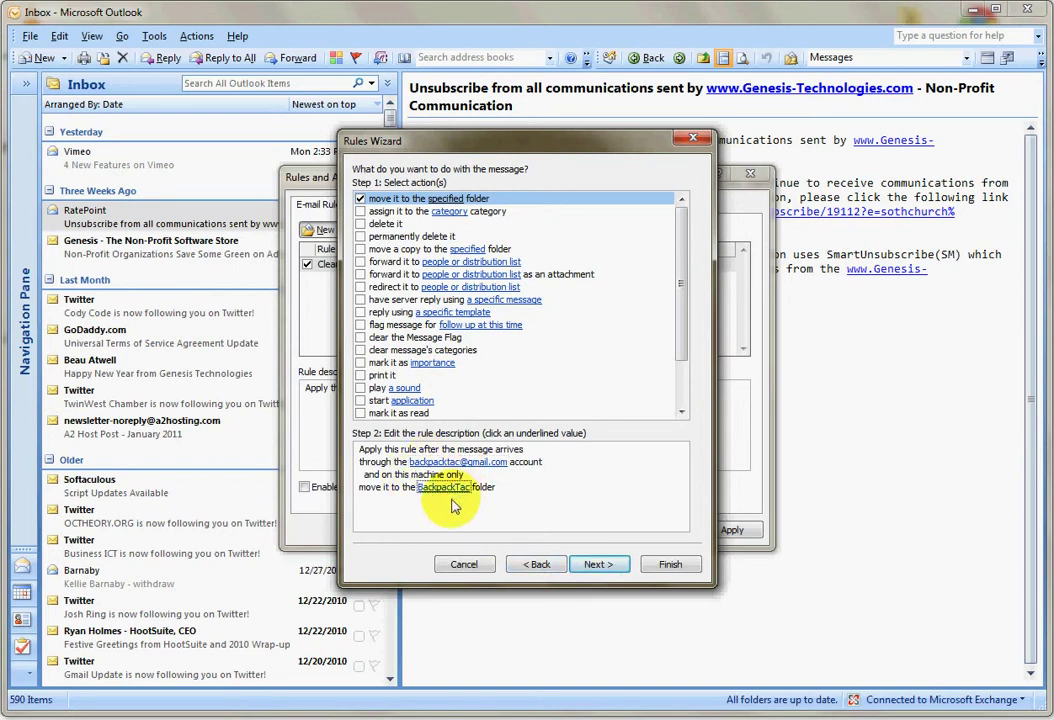
# Step: Continue past the rule's exceptions without keeping any, leaving "except if sent only to me" cleared
pyautogui.click(598, 565)
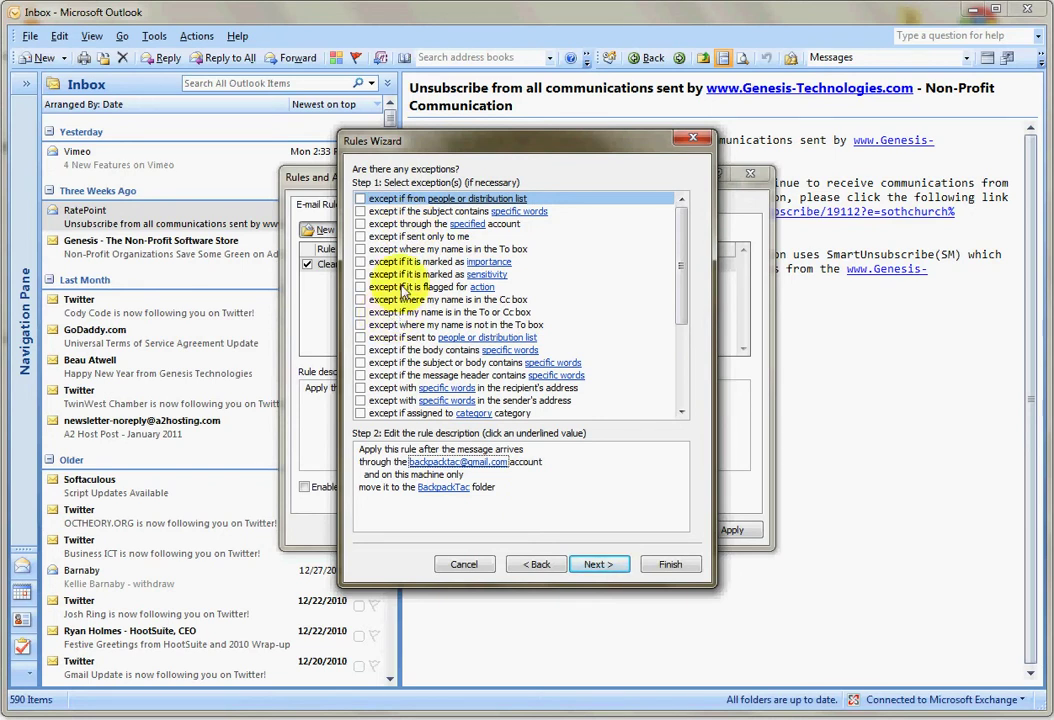
pyautogui.click(360, 237)
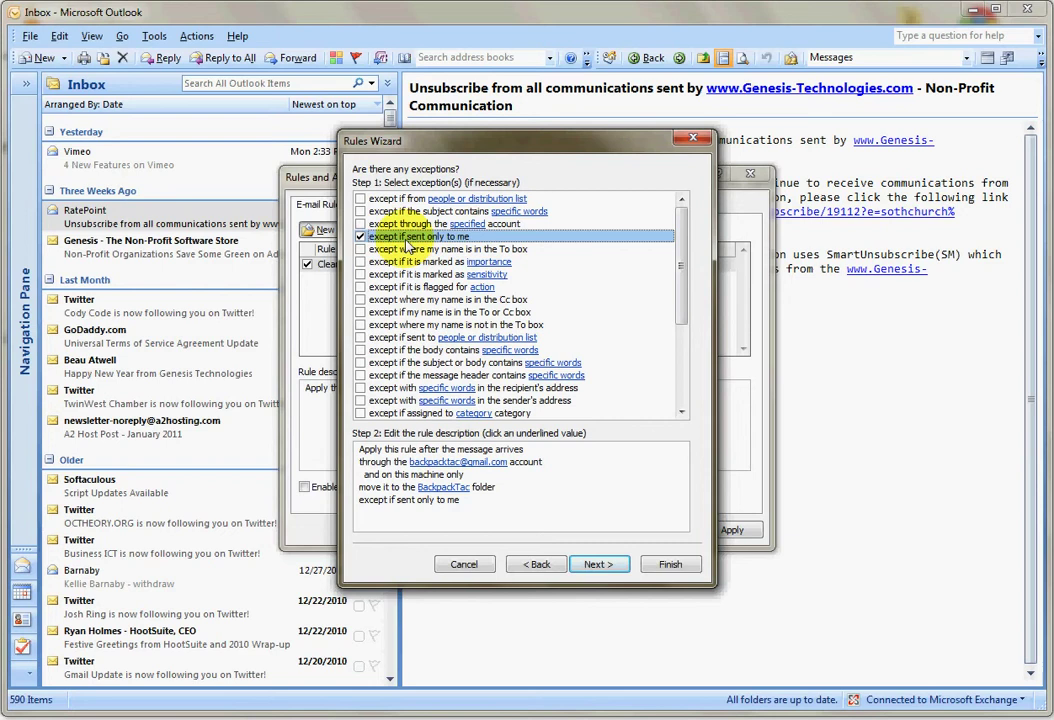
pyautogui.click(360, 237)
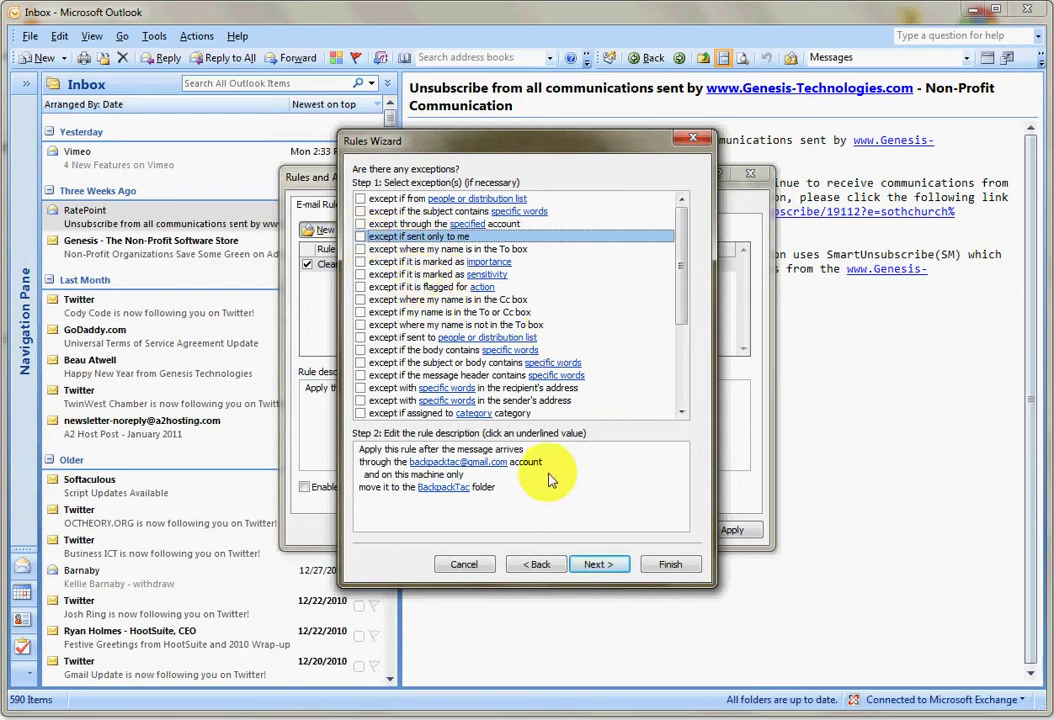
pyautogui.click(597, 566)
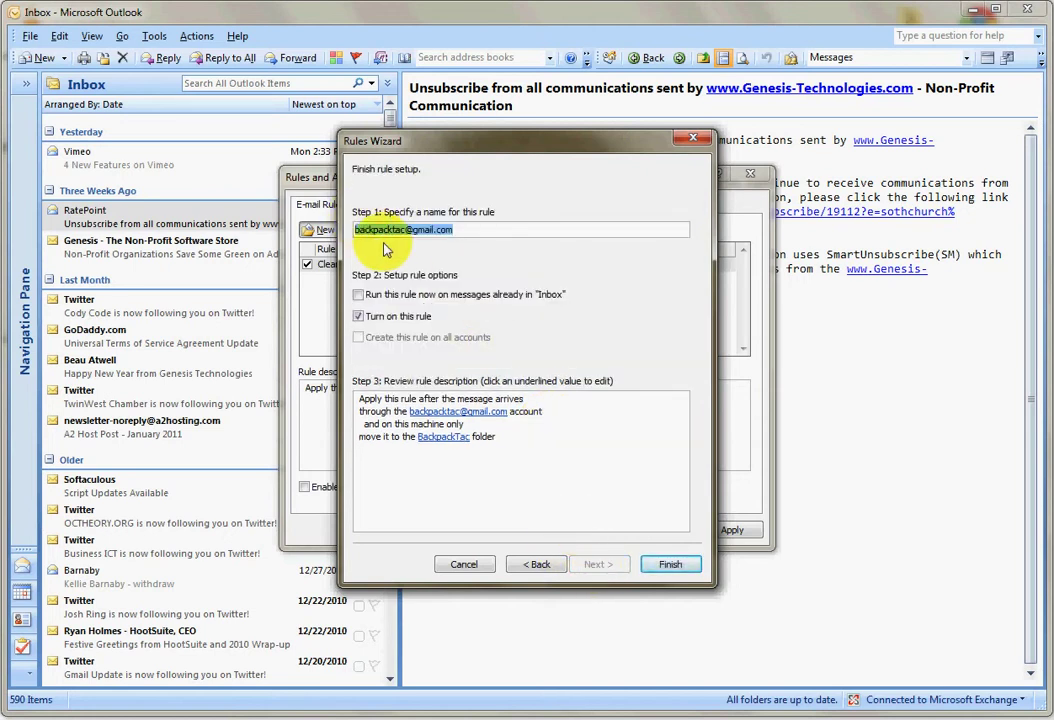
# Step: Append --> "backpacktac" folder to the rule's name and finish the rule, running it now on messages already in the Inbox
pyautogui.click(494, 234)
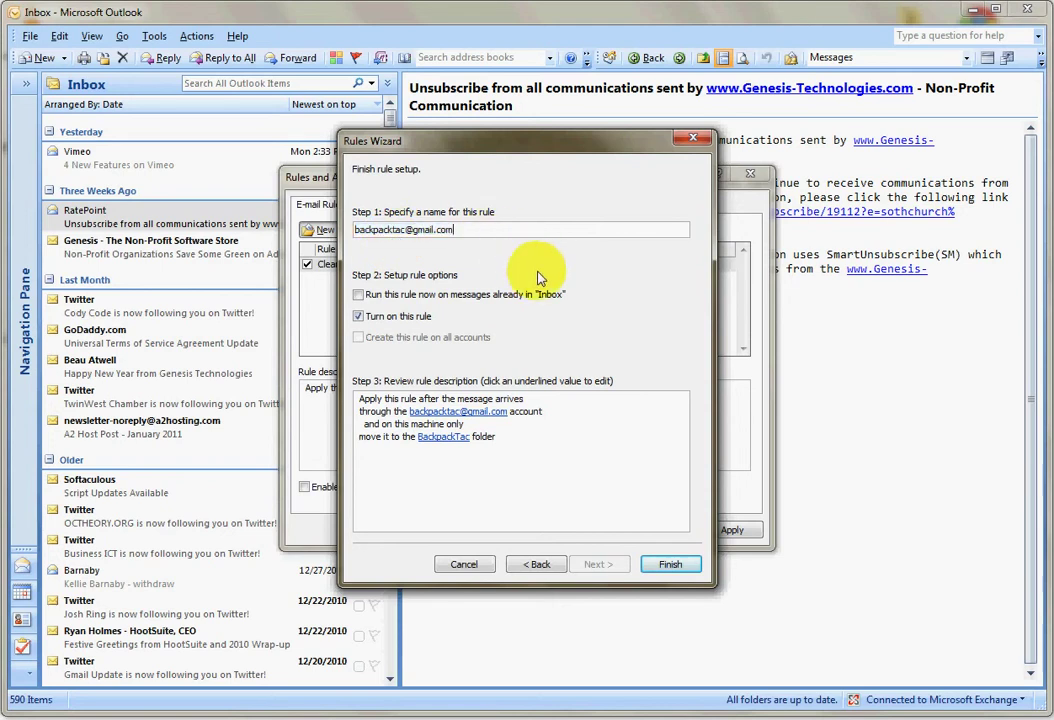
pyautogui.write('--> "backpacktac" folder')
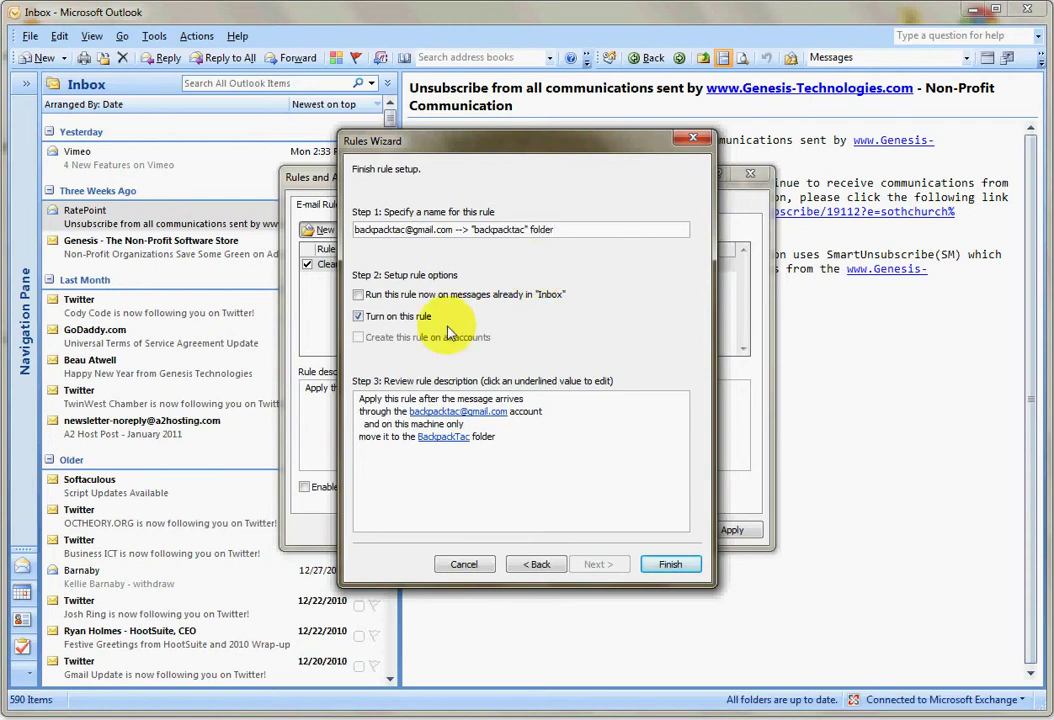
pyautogui.click(358, 297)
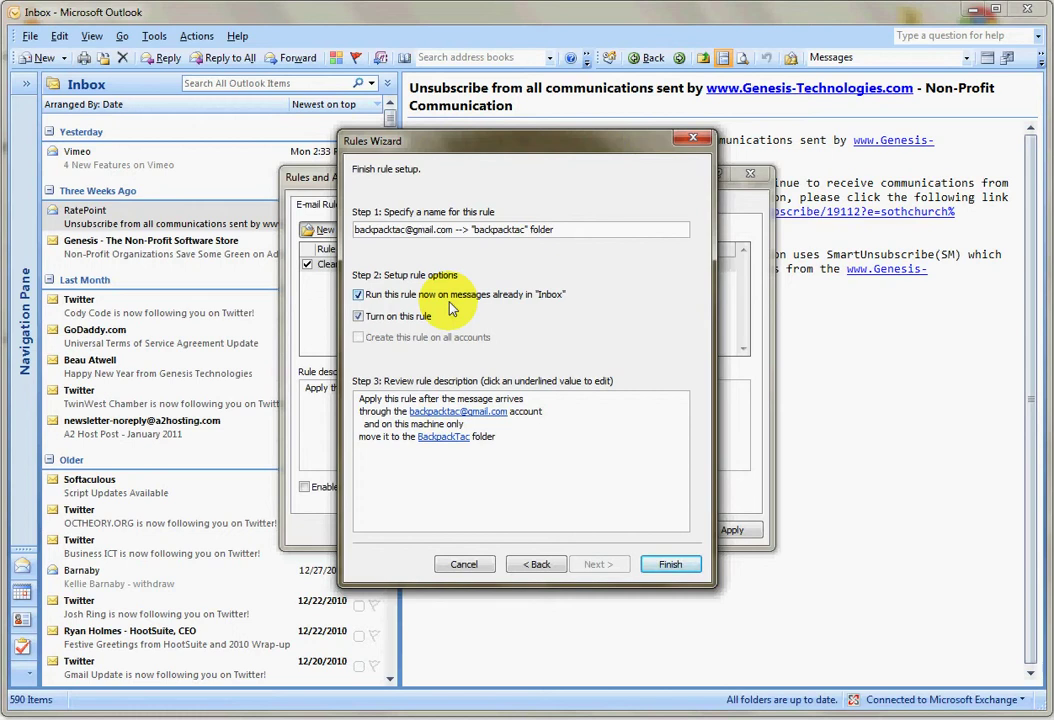
pyautogui.click(671, 566)
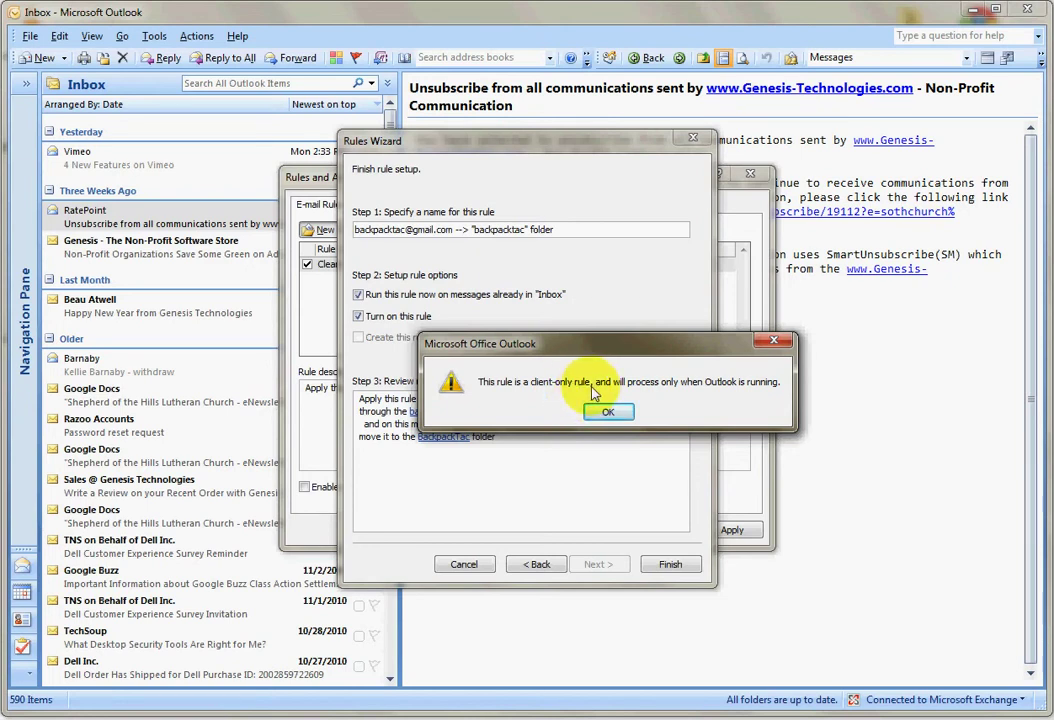
# Step: Acknowledge the client-only rule notice and save the rules list with the new Gmail rule turned on
pyautogui.click(606, 410)
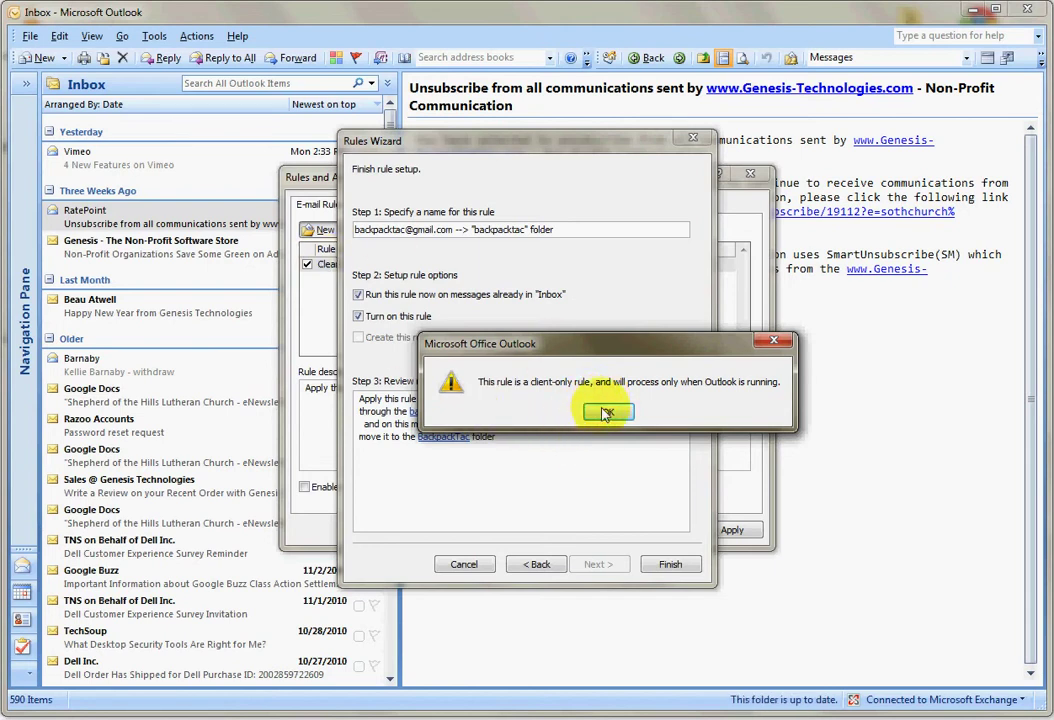
pyautogui.click(611, 418)
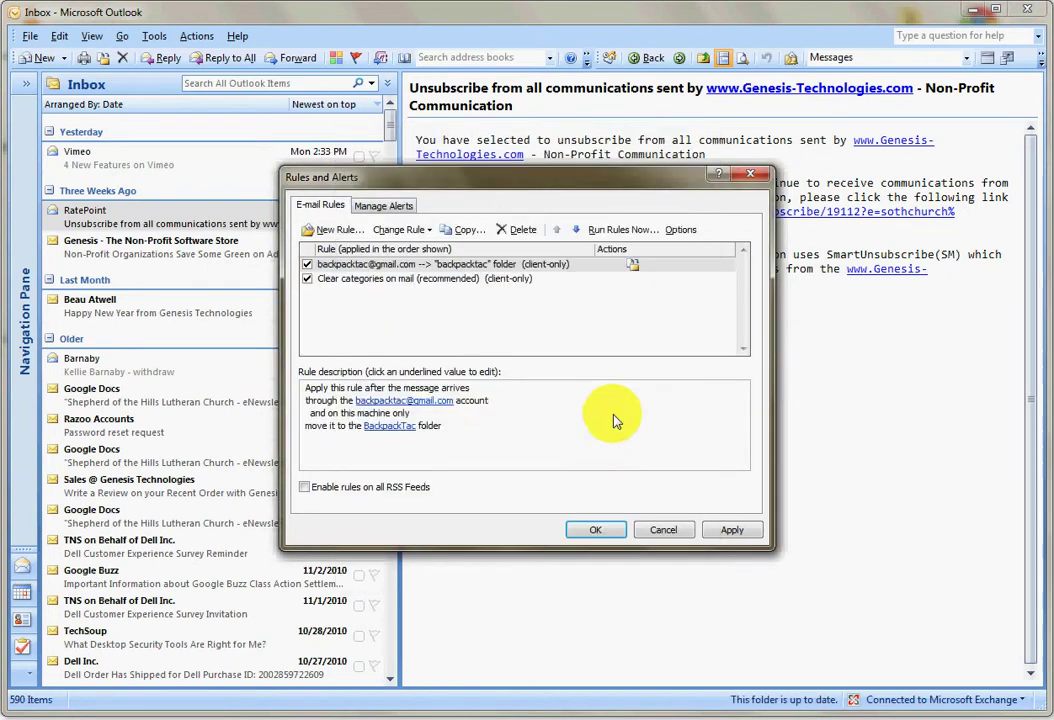
pyautogui.click(597, 530)
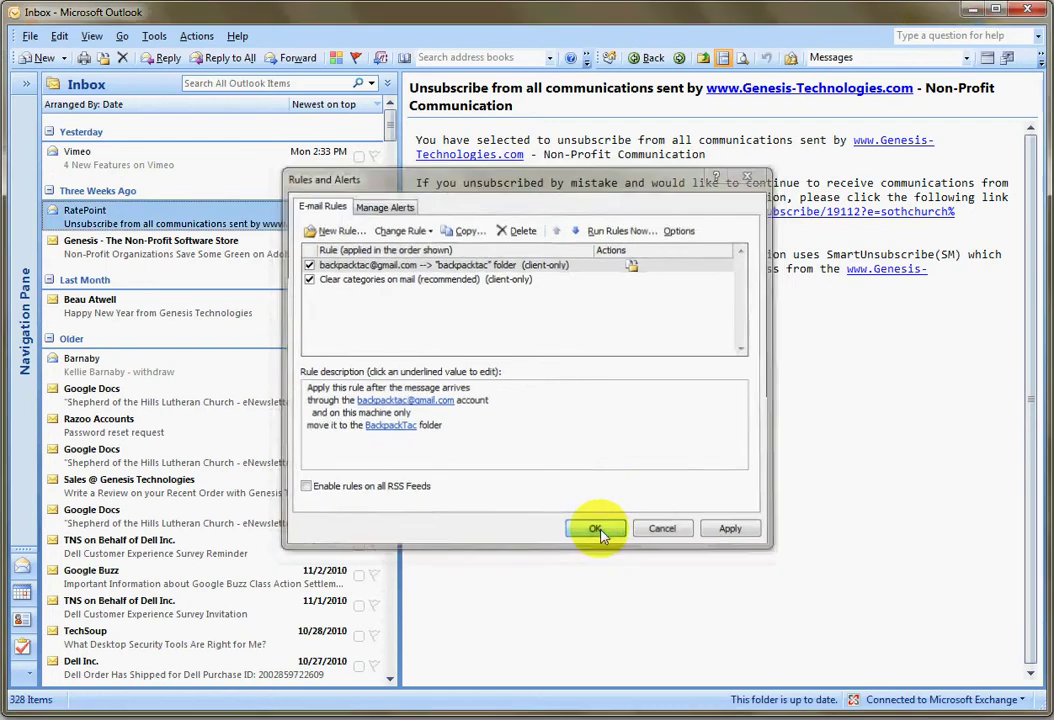
# Step: Show the list of all folders and open the BackpackTac folder under the Inbox to check the messages moved there
pyautogui.click(33, 677)
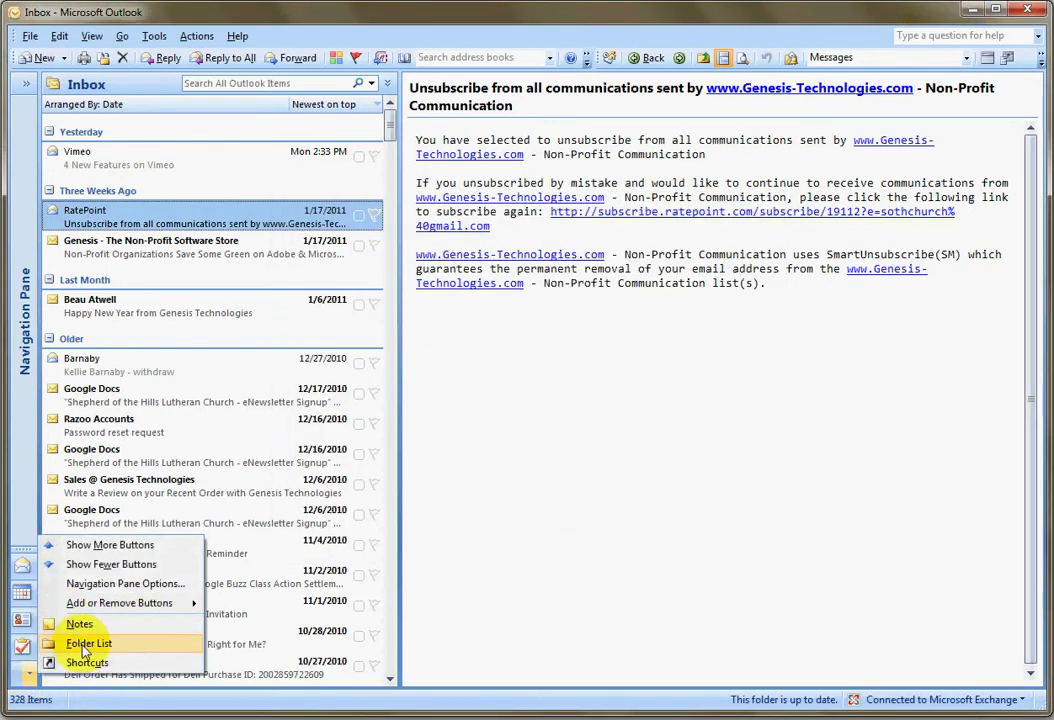
pyautogui.click(87, 645)
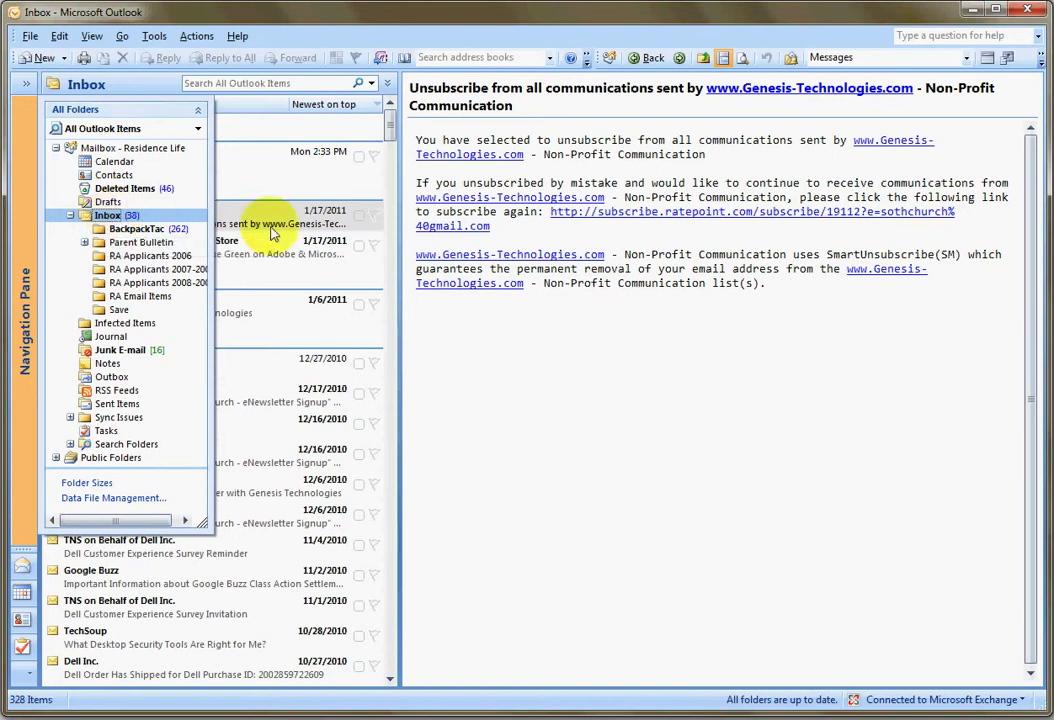
pyautogui.click(121, 230)
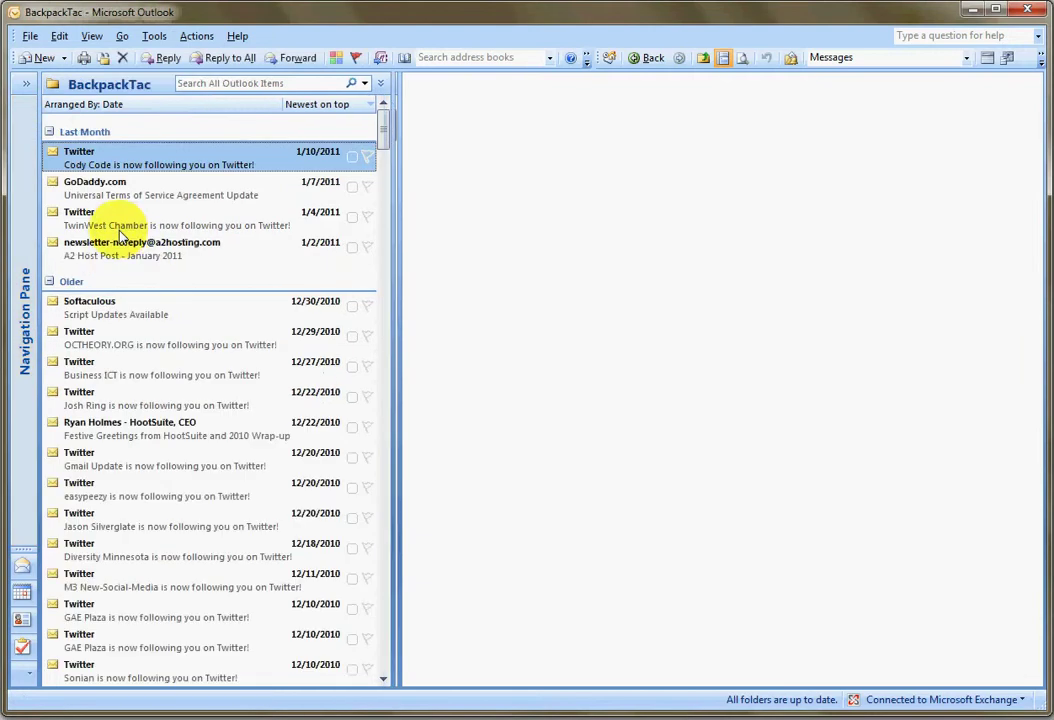
pyautogui.scroll(-1, 252, 233)
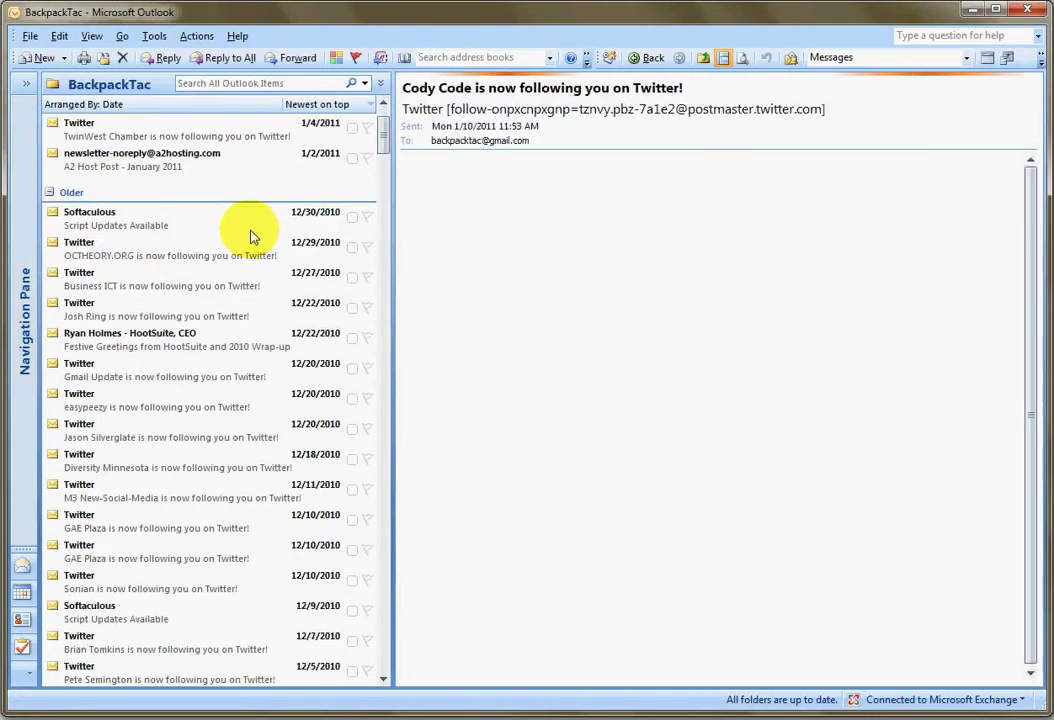
pyautogui.scroll(1, 251, 236)
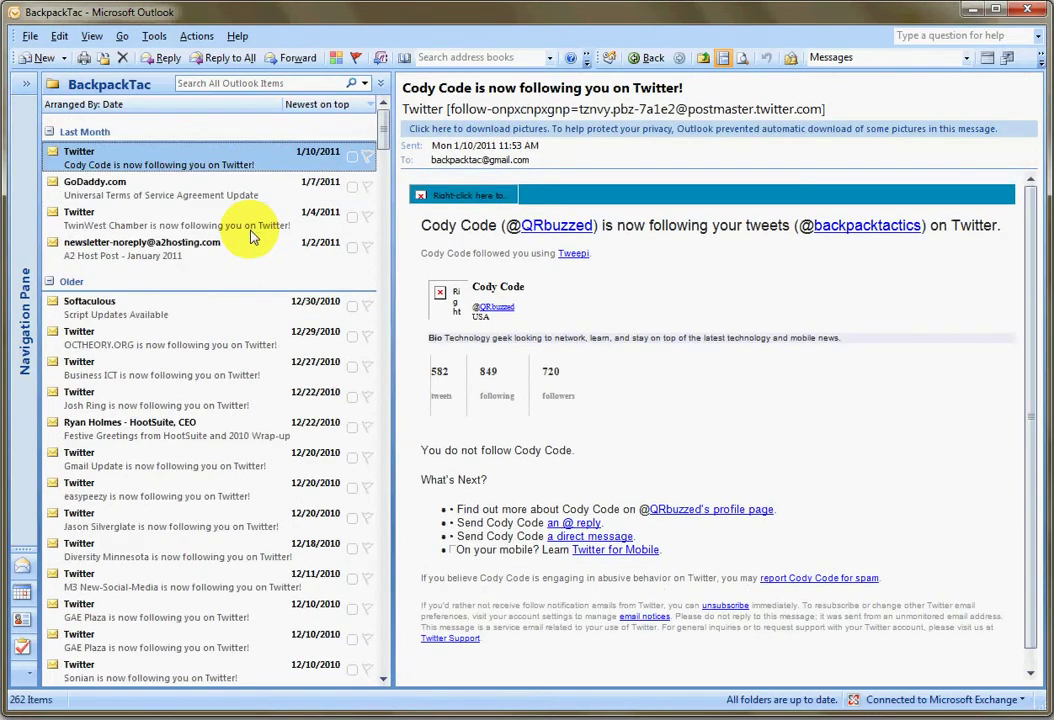